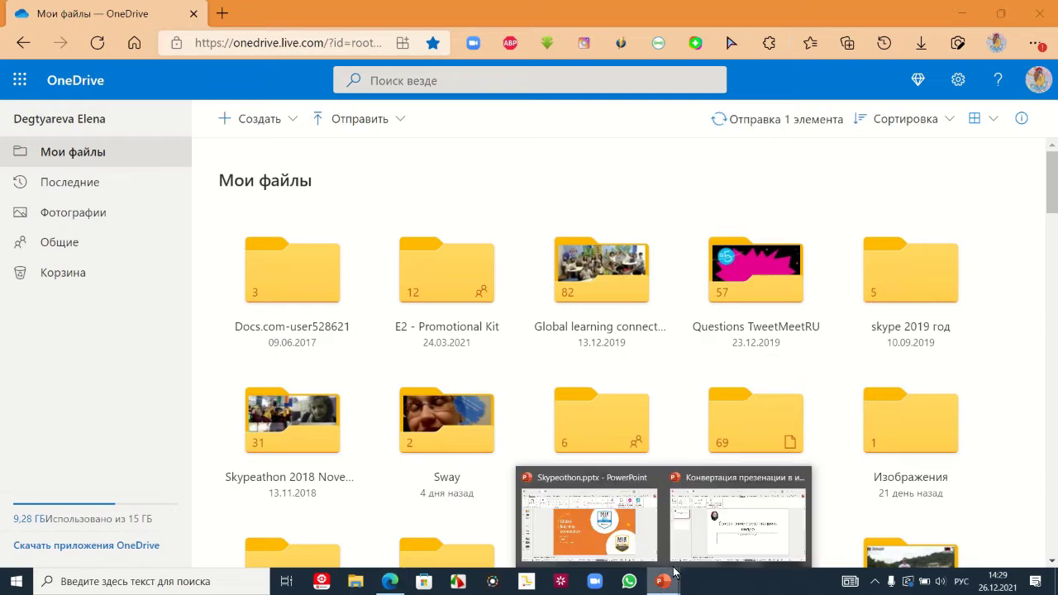
# Switch between the open PowerPoint presentations and OneDrive to check the creation progress of Skypeothon.wmv
pyautogui.click(633, 534)
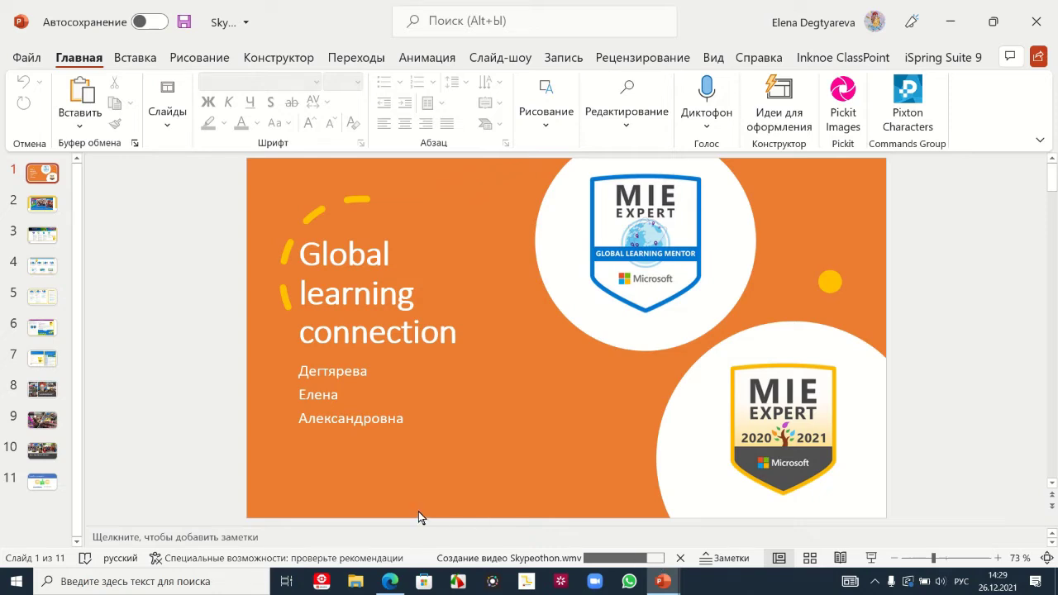
pyautogui.click(389, 581)
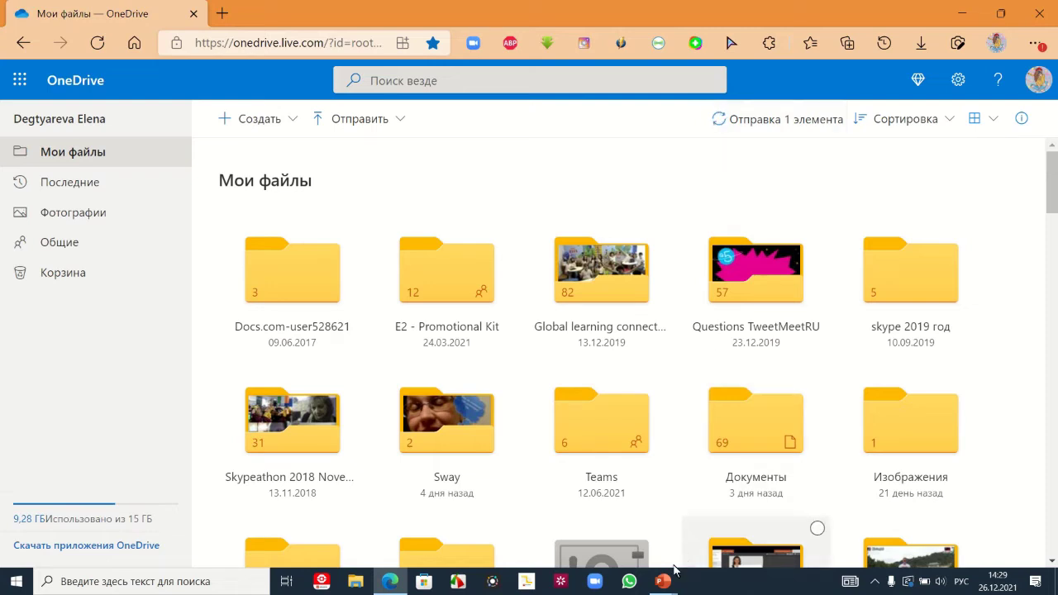
pyautogui.moveTo(663, 581)
pyautogui.click(736, 512)
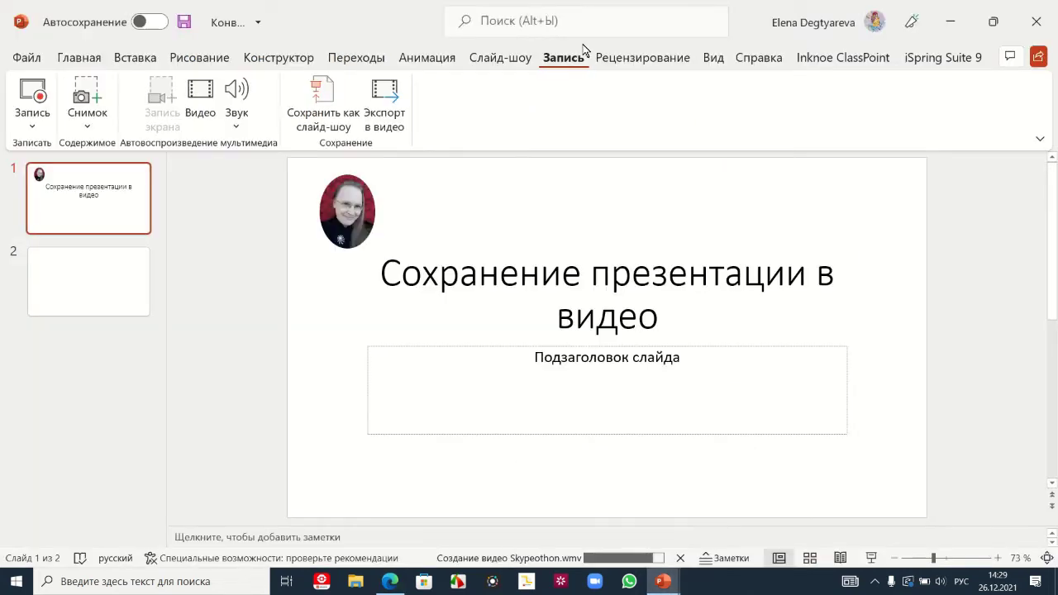
pyautogui.moveTo(529, 4)
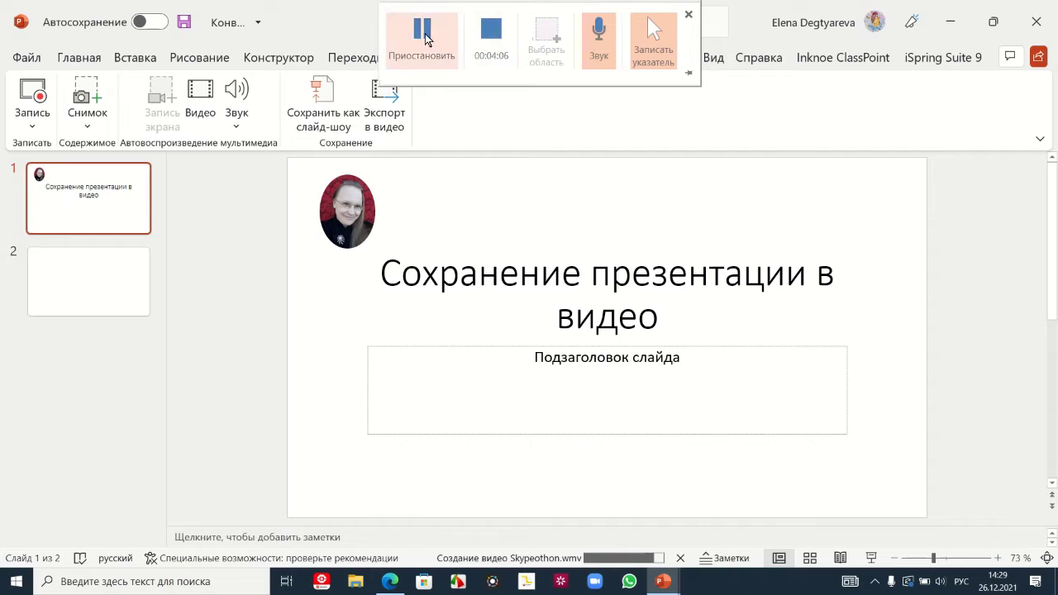
# Play the exported Skypeothon.wmv video from the desktop, skip ahead through its slides and close the player
pyautogui.press('super+d')
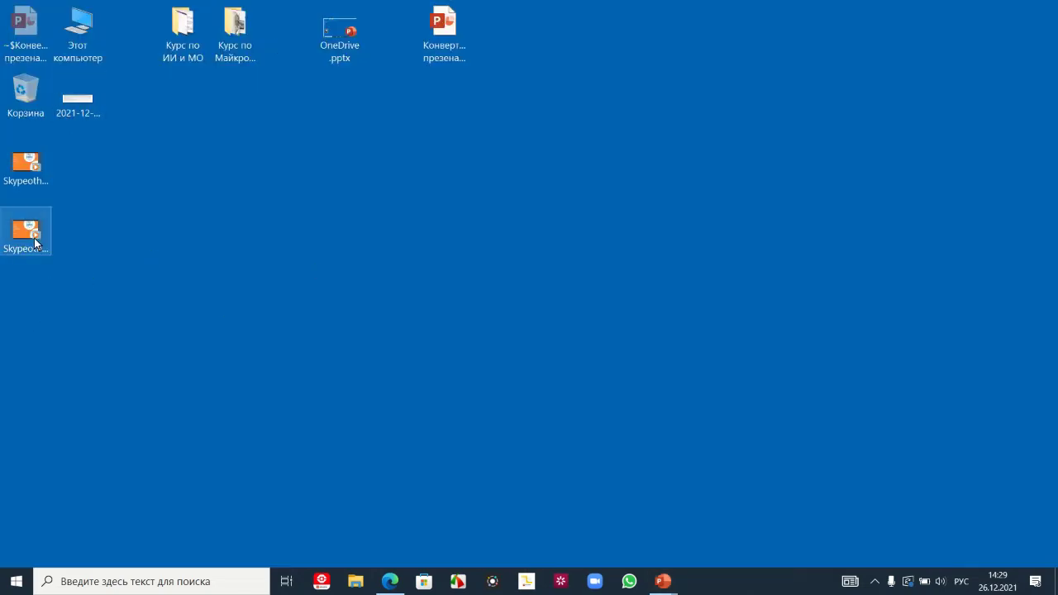
pyautogui.click(22, 167)
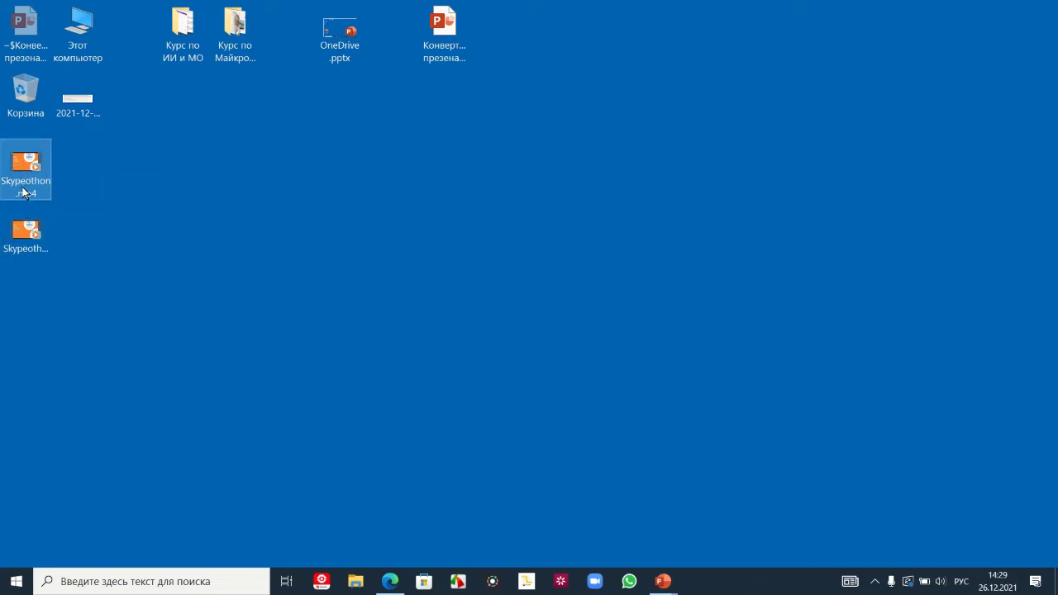
pyautogui.click(30, 232)
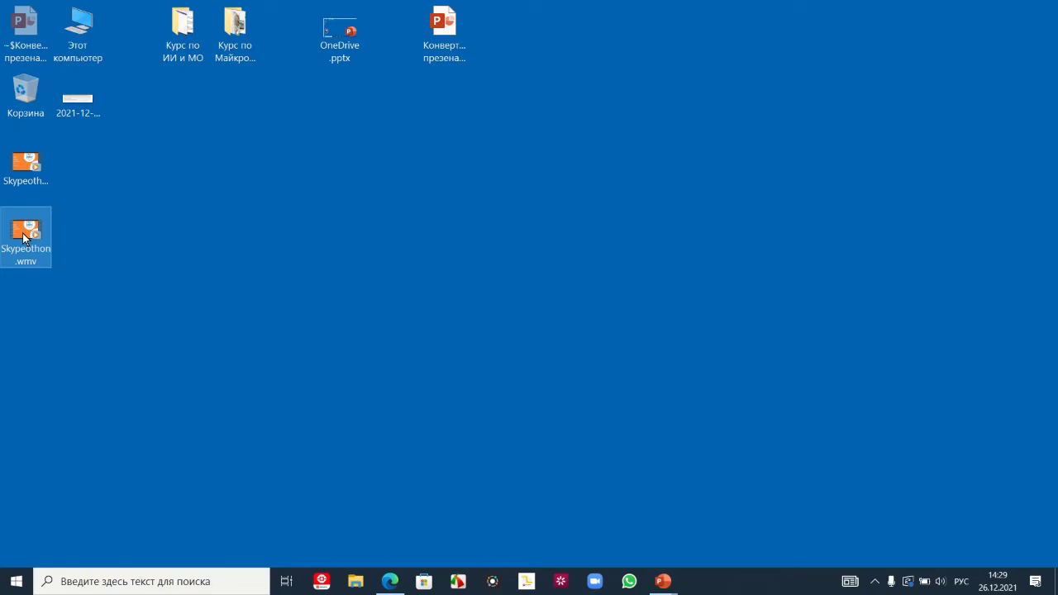
pyautogui.doubleClick(25, 236)
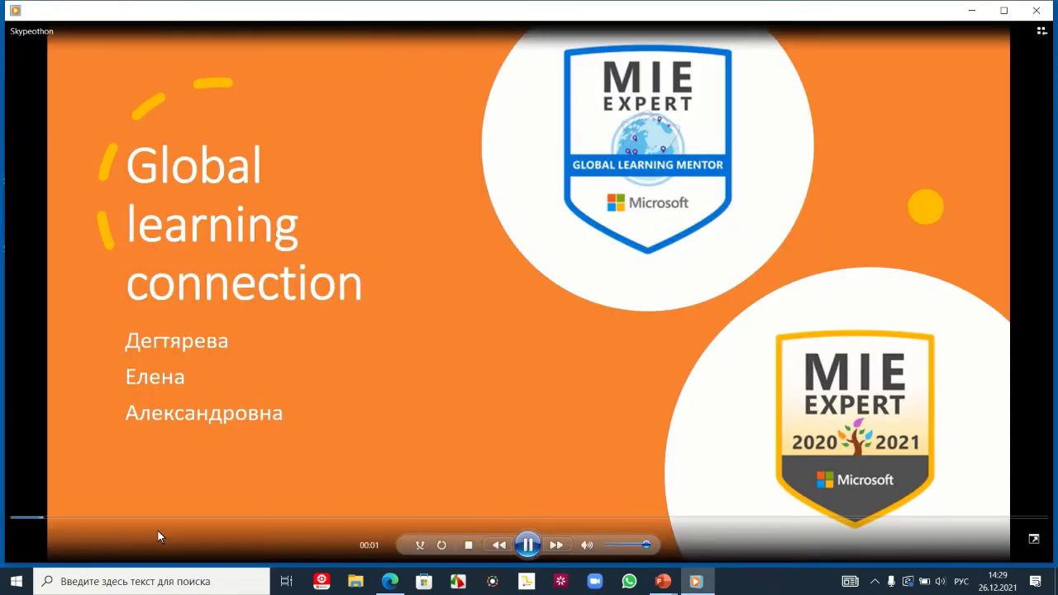
pyautogui.click(207, 518)
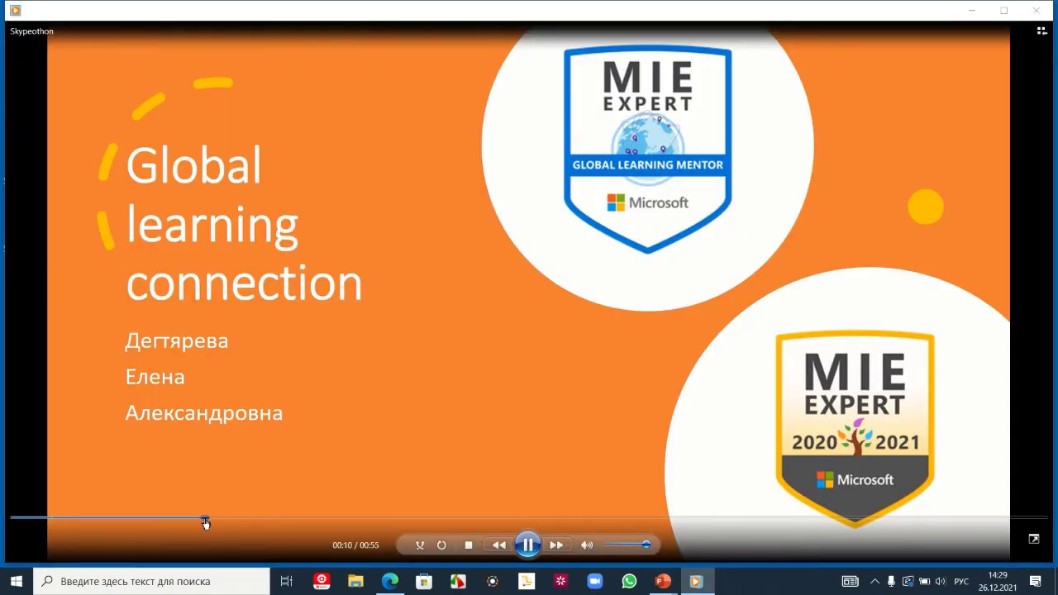
pyautogui.click(446, 518)
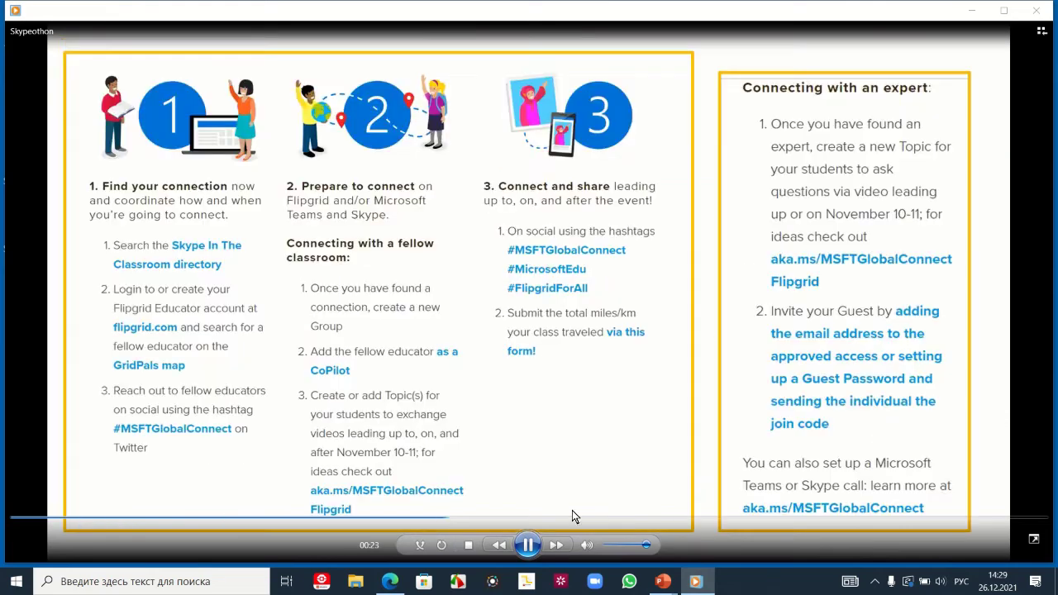
pyautogui.click(629, 518)
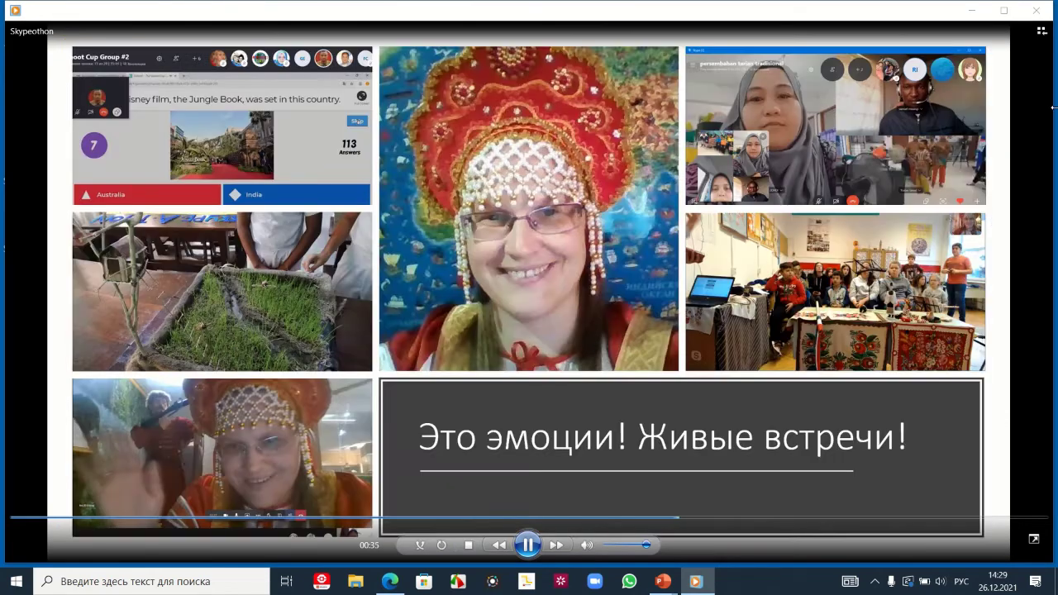
pyautogui.click(1041, 11)
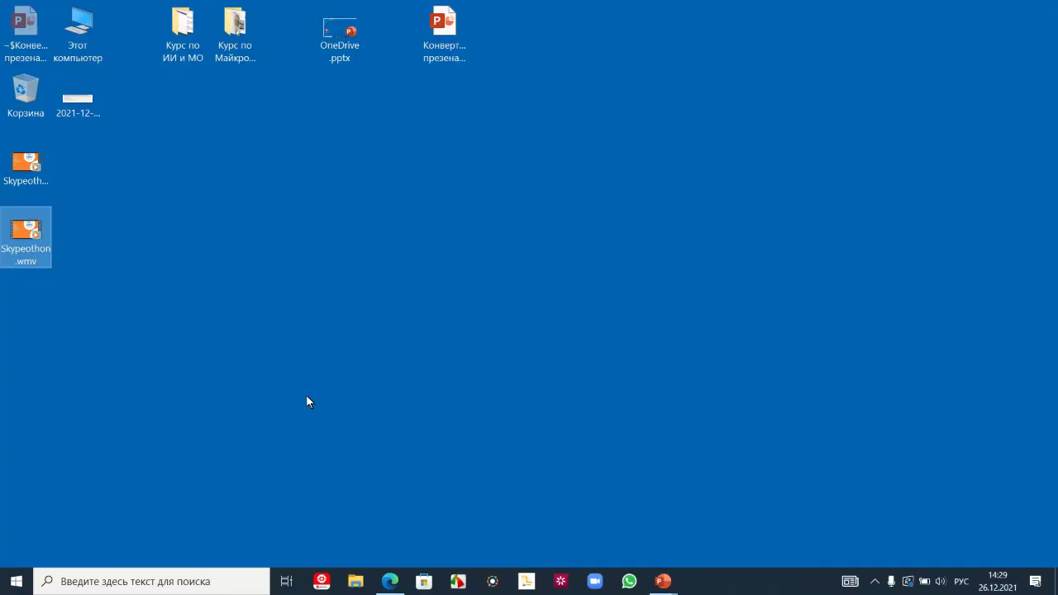
# Switch to OneDrive and try to sort My files (Мои файлы) by modification date while looking through the list for the video
pyautogui.click(389, 581)
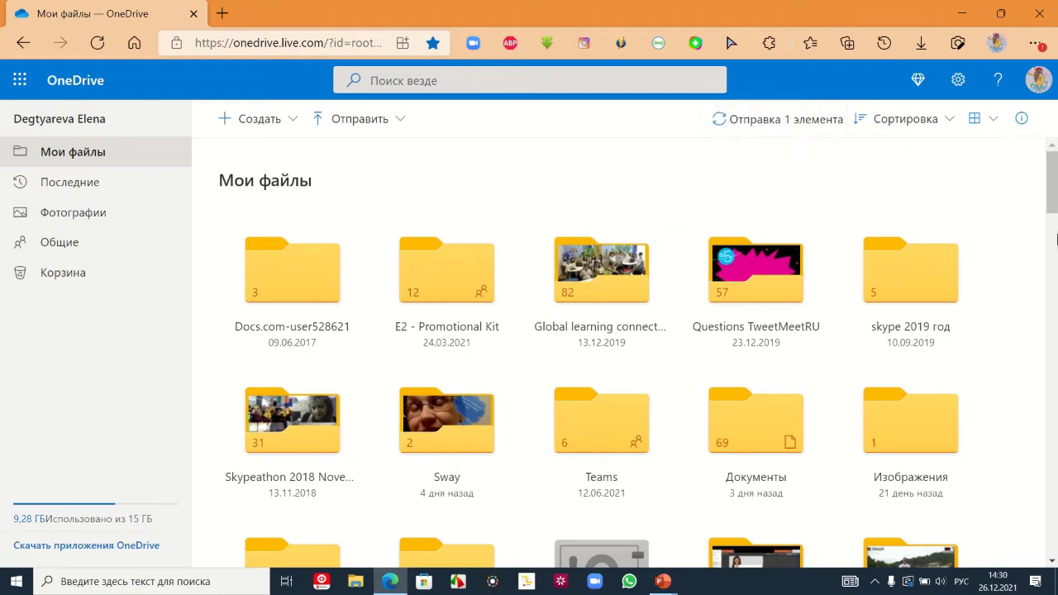
pyautogui.scroll(-3, 1053, 207)
pyautogui.moveTo(1055, 213); pyautogui.dragTo(1056, 134)
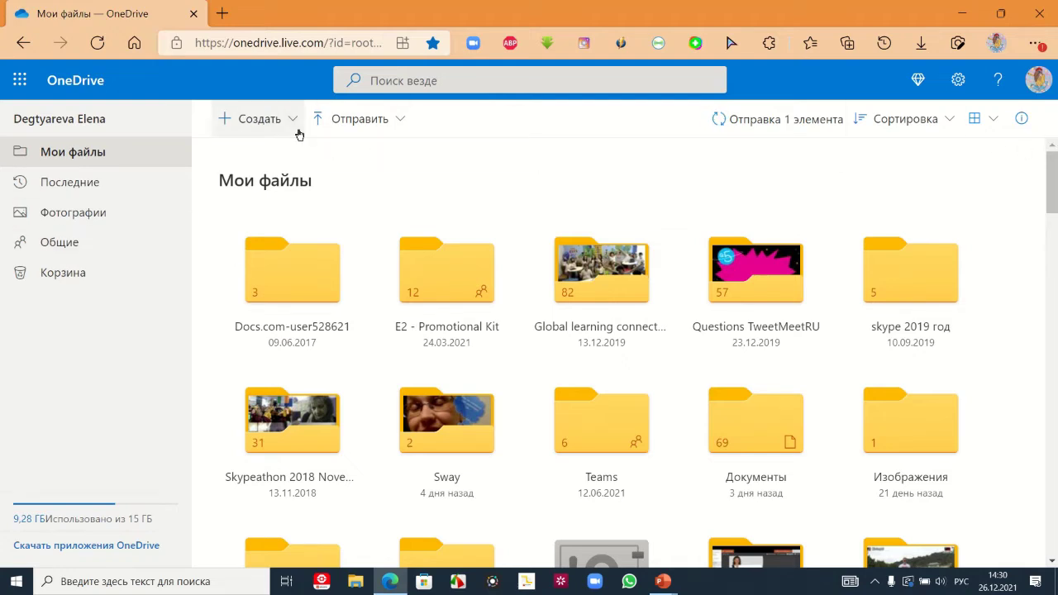
pyautogui.click(902, 126)
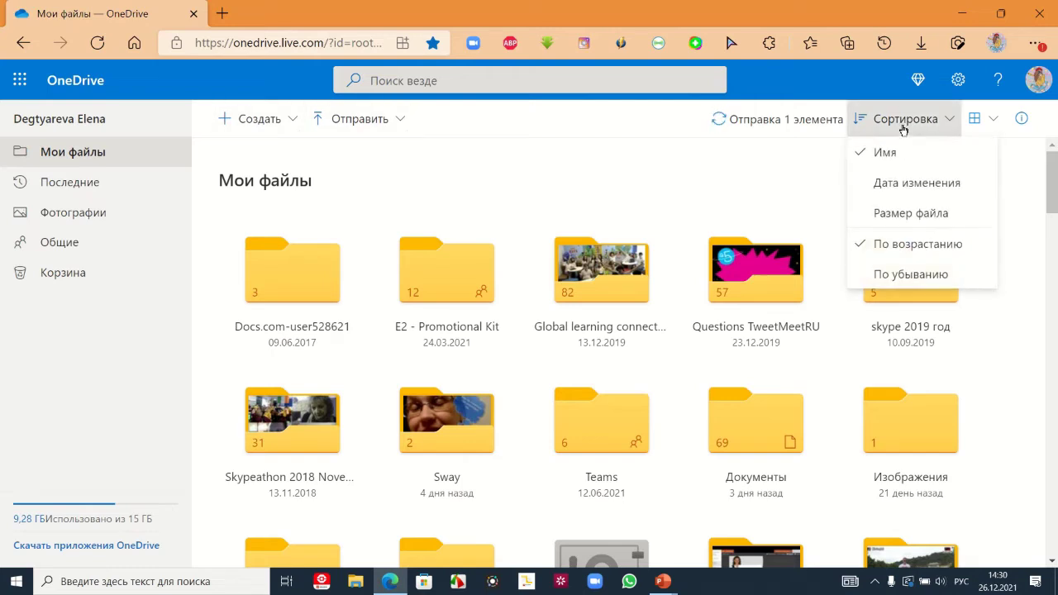
pyautogui.click(891, 183)
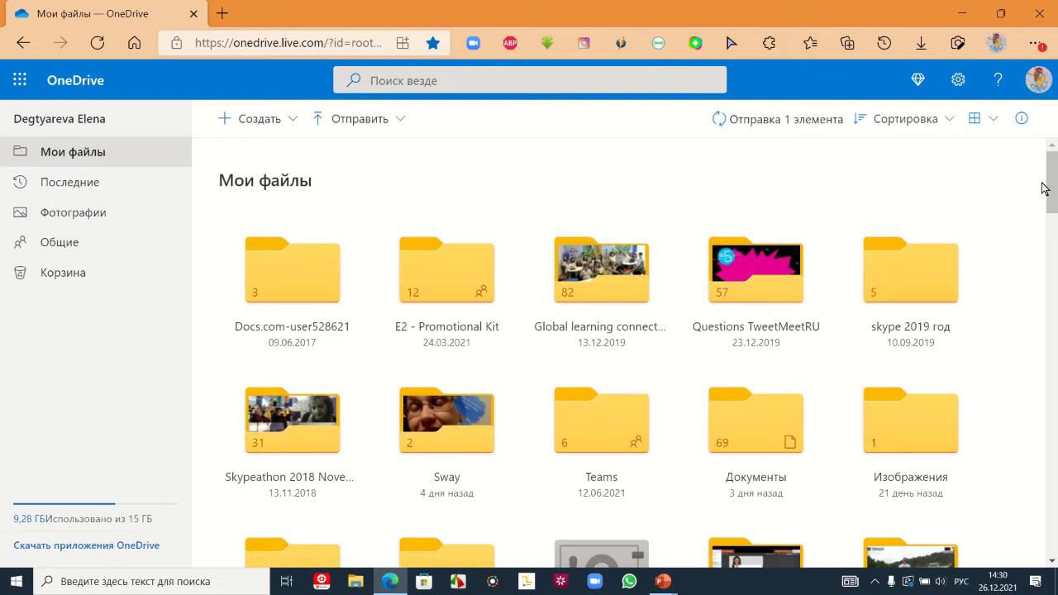
pyautogui.click(942, 124)
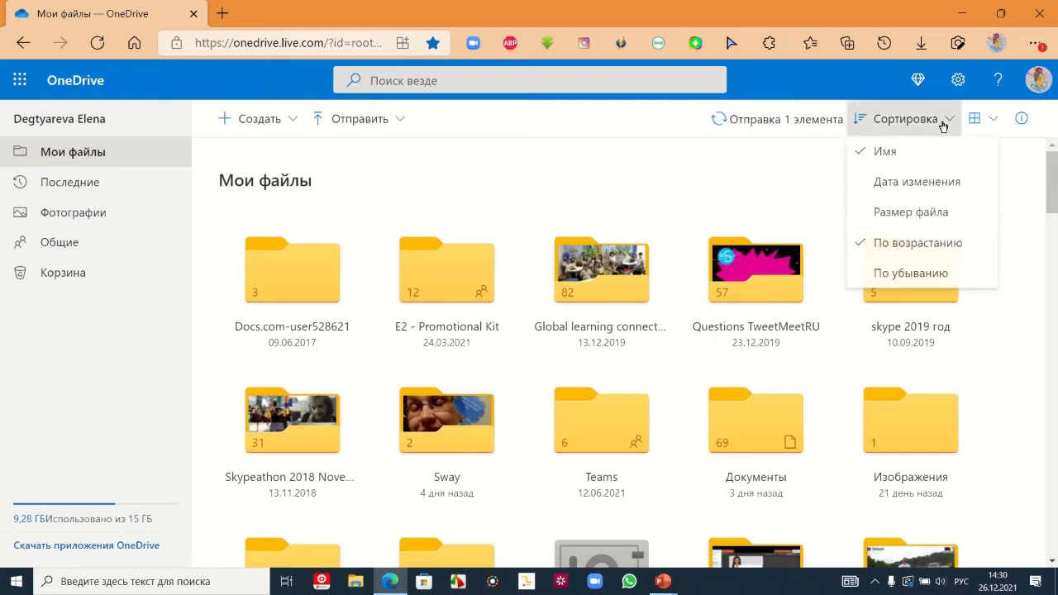
pyautogui.click(876, 192)
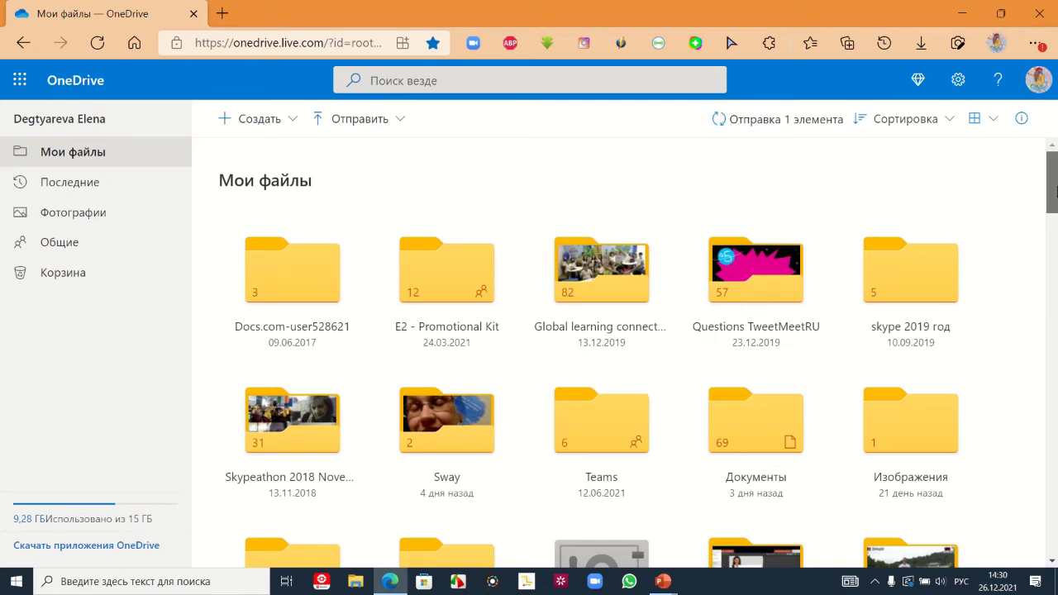
pyautogui.scroll(-10, 839, 208)
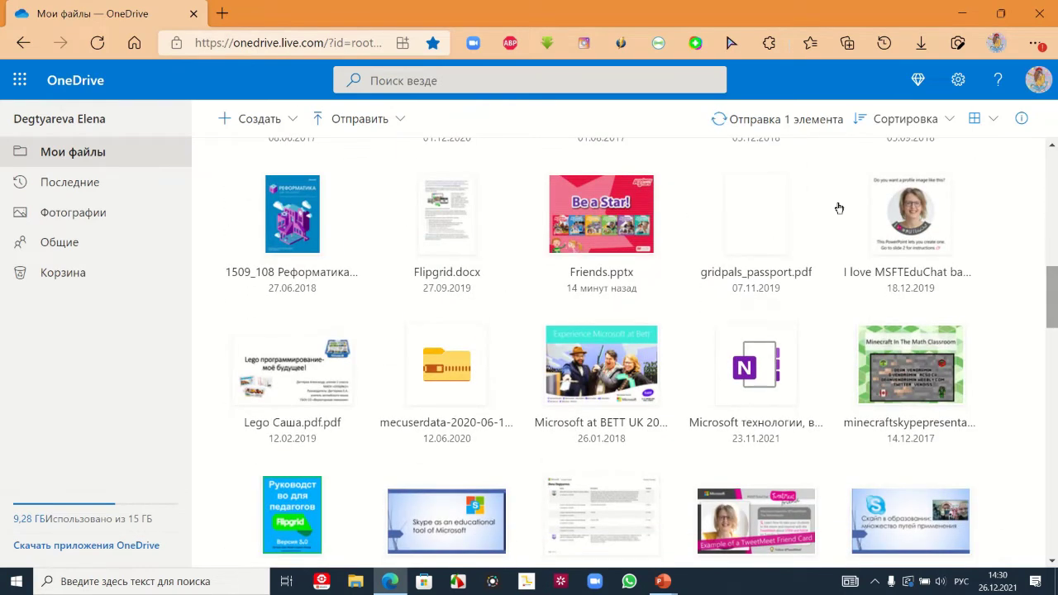
# Open OneDrive's list of recent files (Последние) and examine it, checking the PowerPoint presentation while the list loads
pyautogui.click(70, 185)
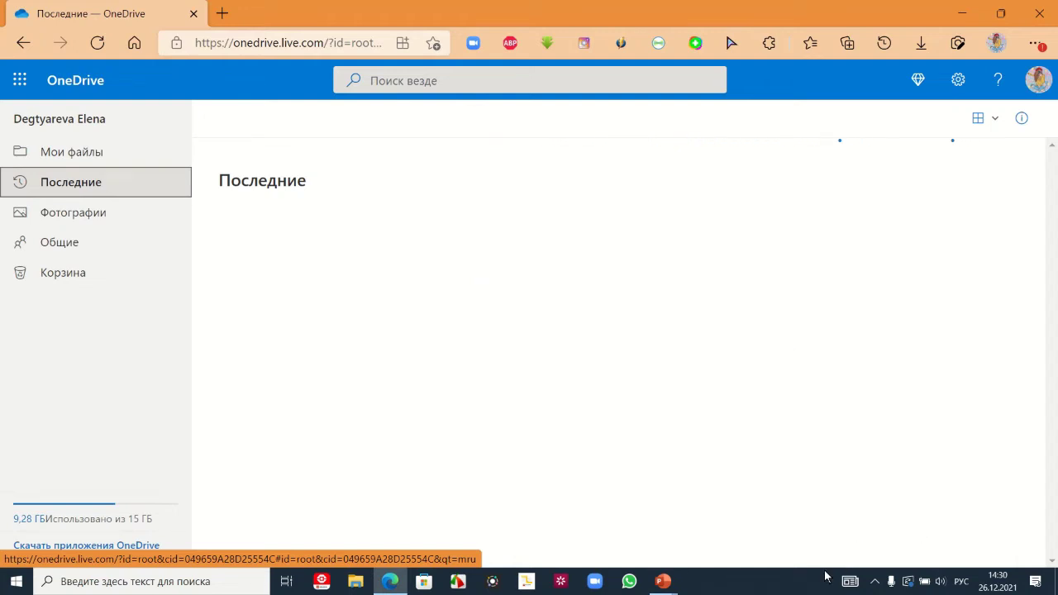
pyautogui.click(666, 584)
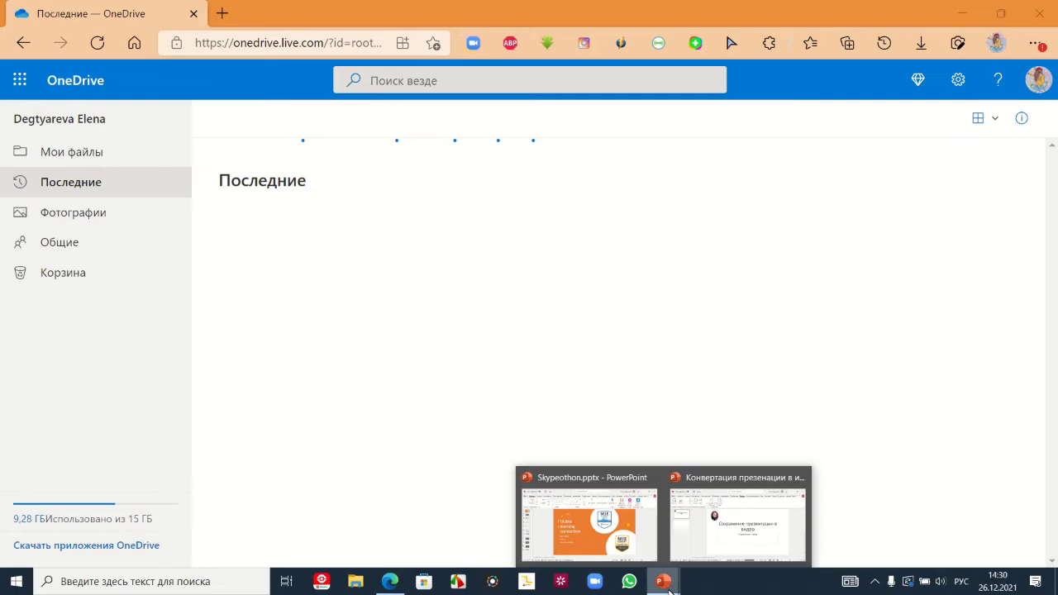
pyautogui.click(719, 544)
pyautogui.moveTo(553, 9)
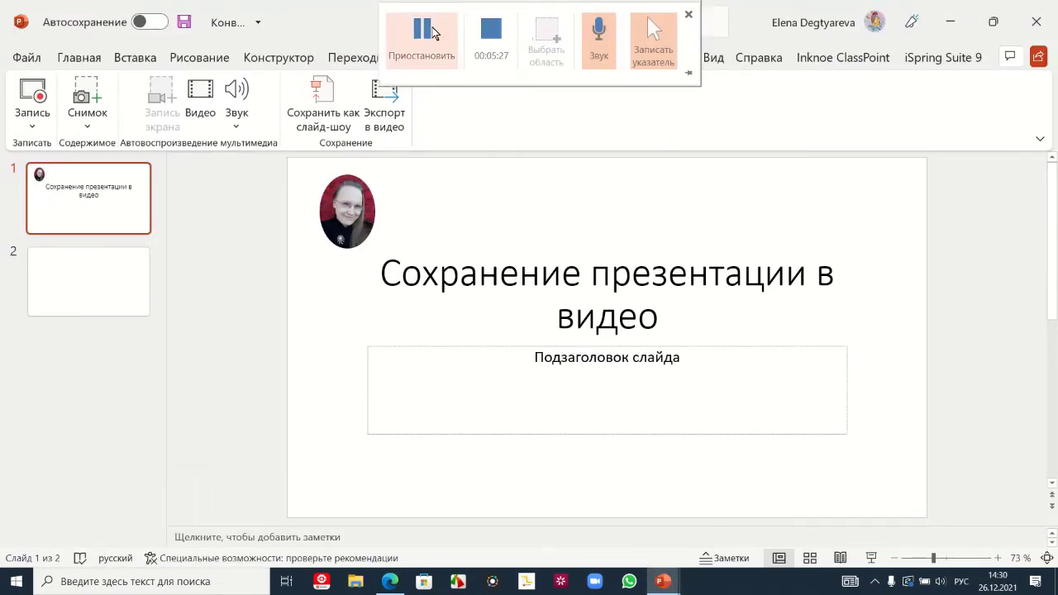
pyautogui.hotkey('alt', 'Tab')
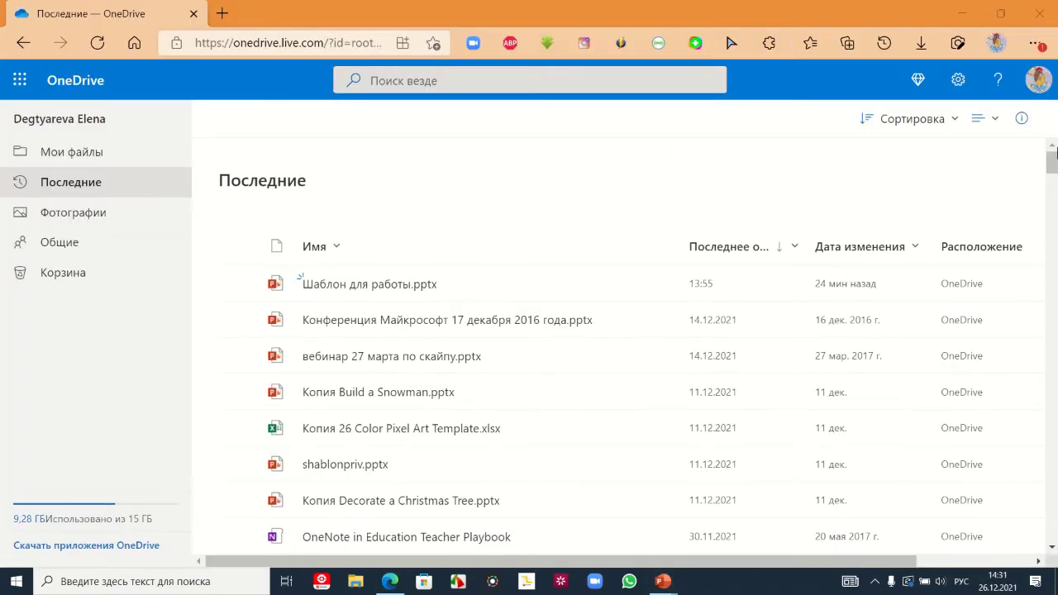
pyautogui.moveTo(1055, 170)
pyautogui.mouseDown()
pyautogui.moveTo(1056, 191)
pyautogui.moveTo(1053, 159)
pyautogui.mouseUp()
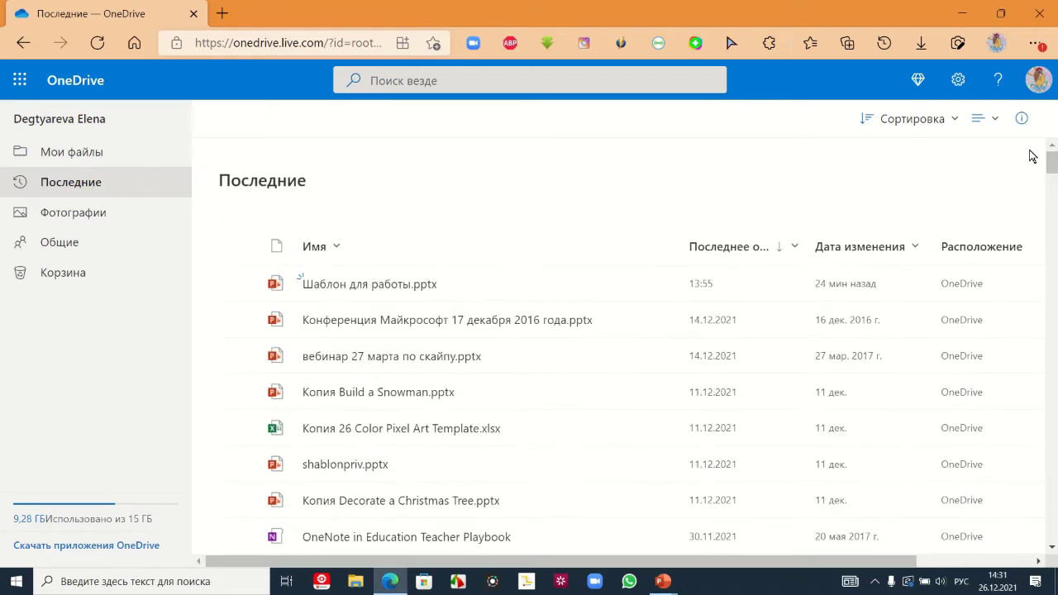
# Return to My files (Мои файлы), view the upload progress details of Skypeothon.mp4 and close them
pyautogui.click(74, 153)
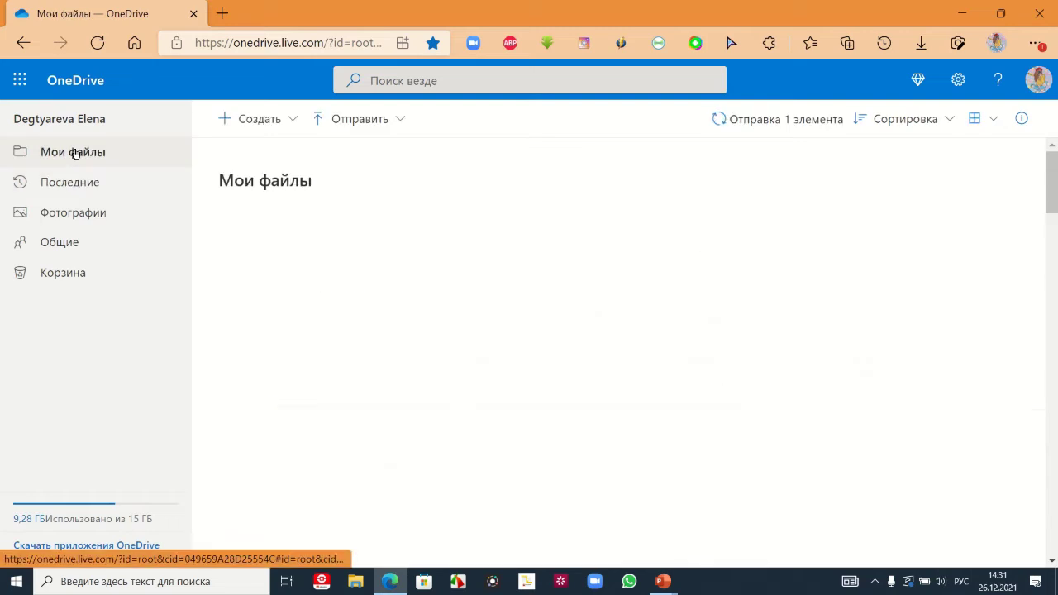
pyautogui.click(809, 118)
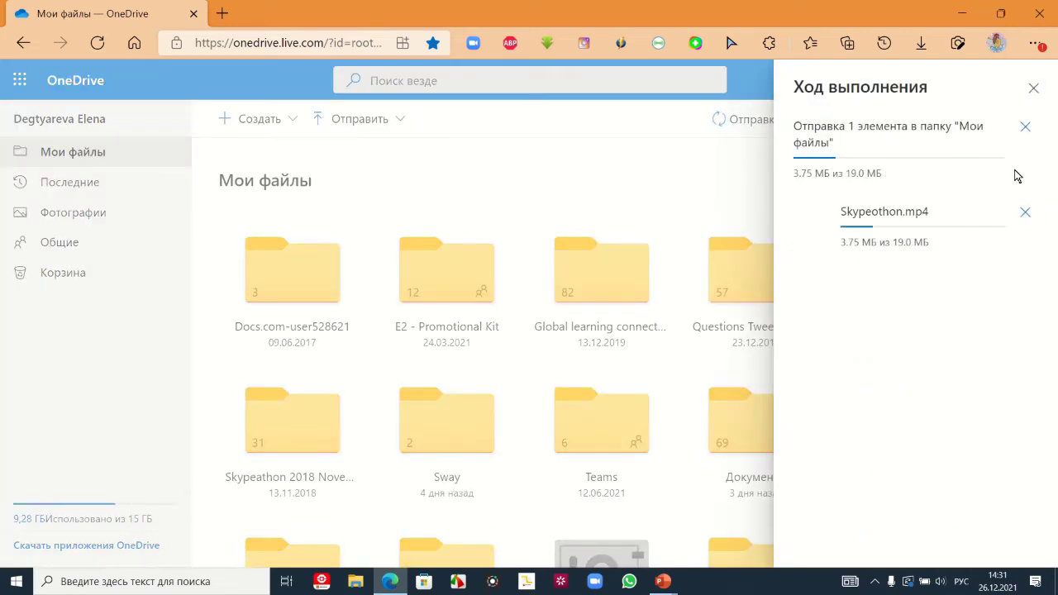
pyautogui.click(633, 158)
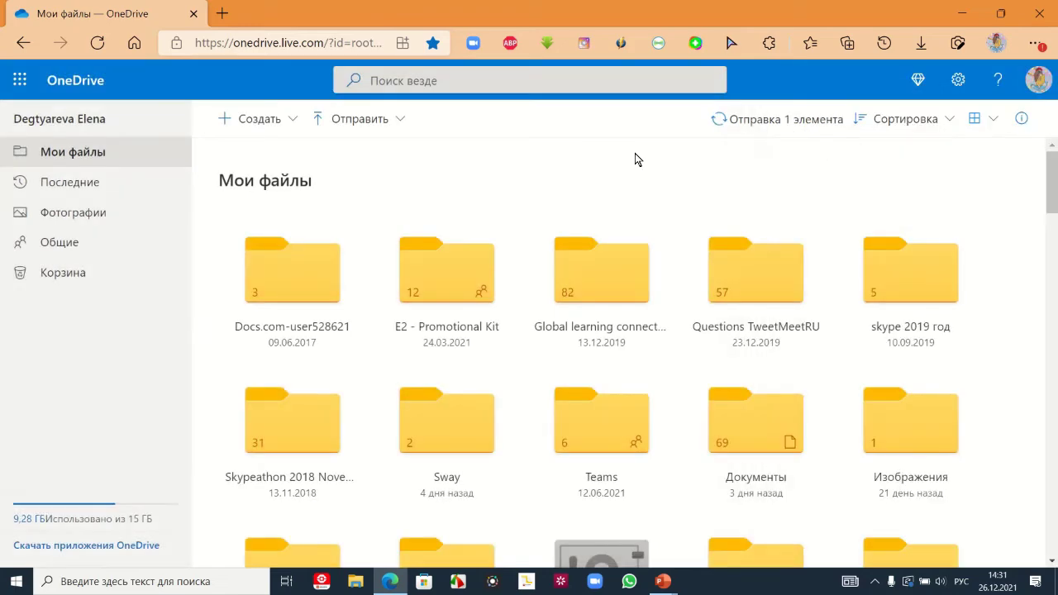
# Find and select the Minecraft presentation for teachers in My files (Мои файлы) and open its sharing options
pyautogui.moveTo(1056, 178); pyautogui.dragTo(1056, 451)
pyautogui.scroll(5, 658, 181)
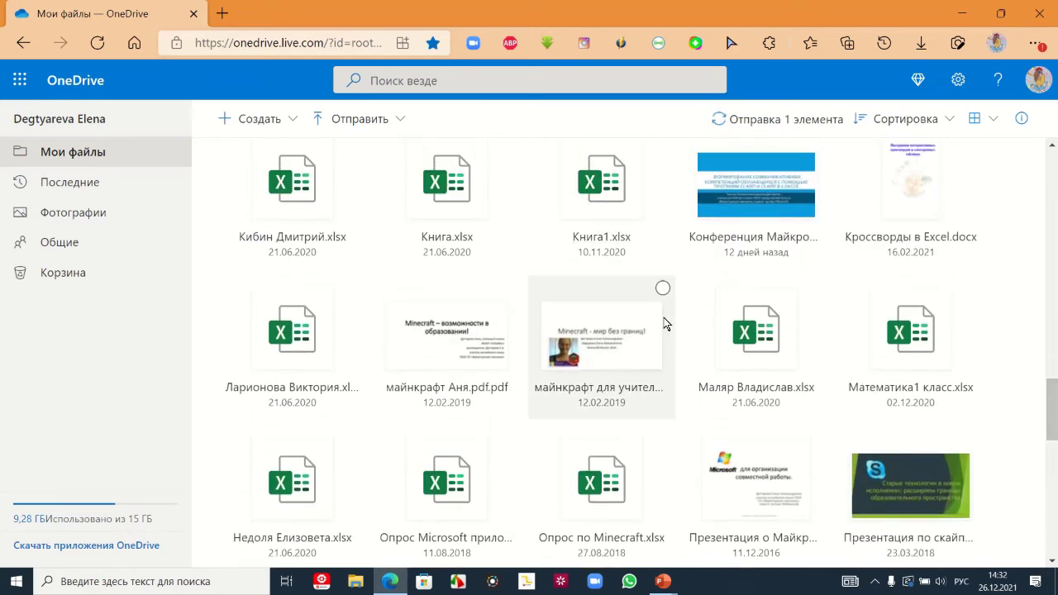
pyautogui.click(662, 291)
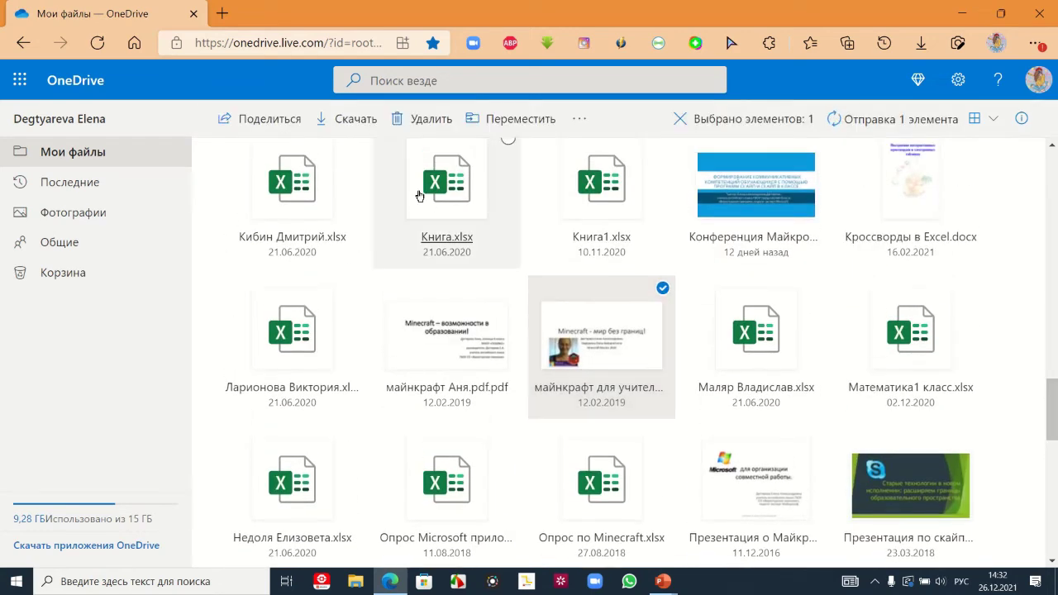
pyautogui.click(283, 121)
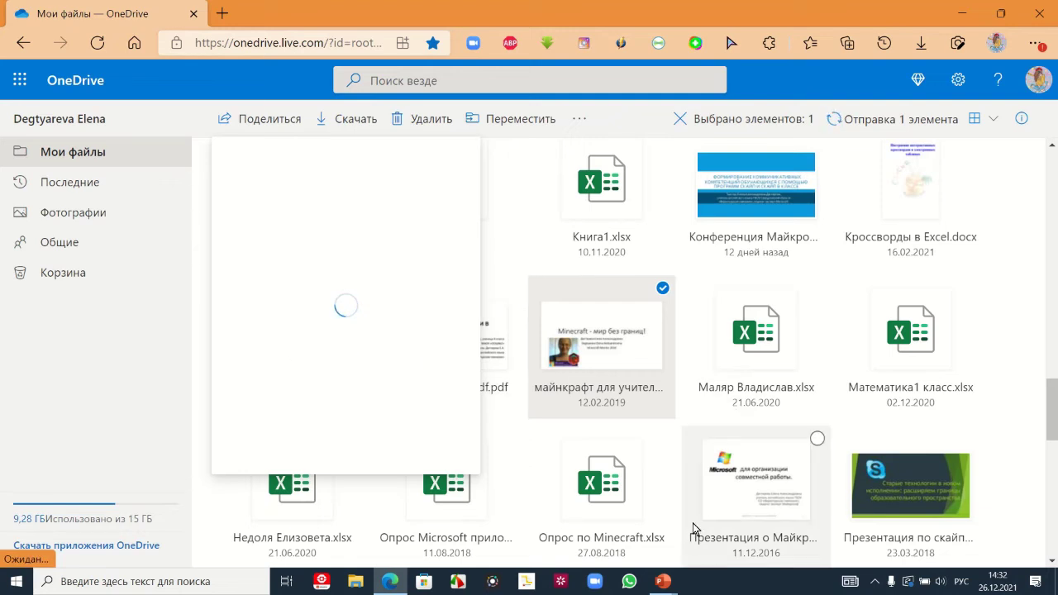
# Switch to the PowerPoint presentation titled "Сохранение презентации в видео" and stop the screen recording
pyautogui.moveTo(666, 579)
pyautogui.click(739, 536)
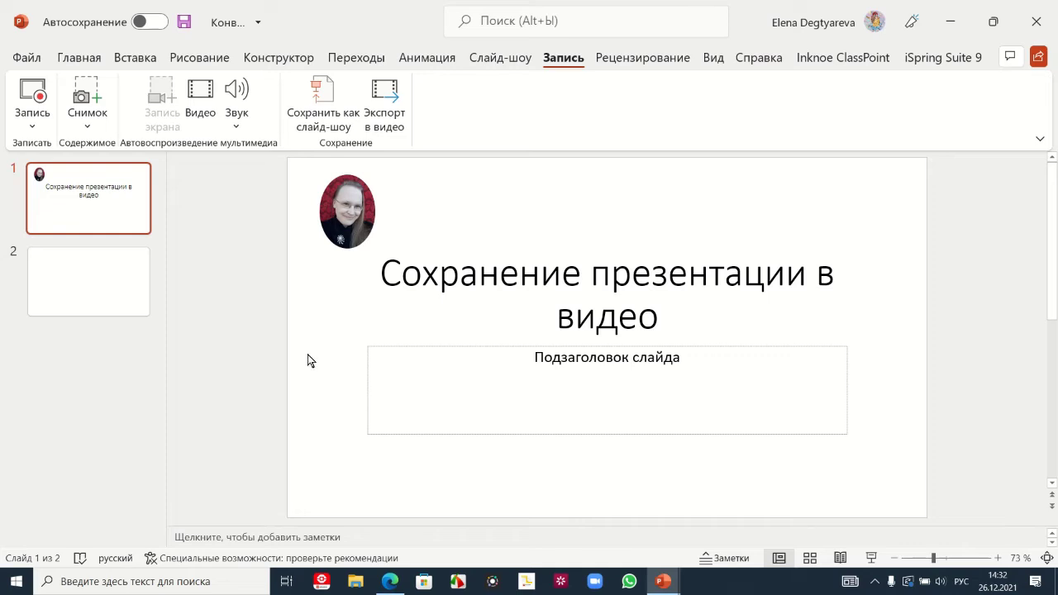
pyautogui.moveTo(527, 6)
pyautogui.moveTo(431, 7)
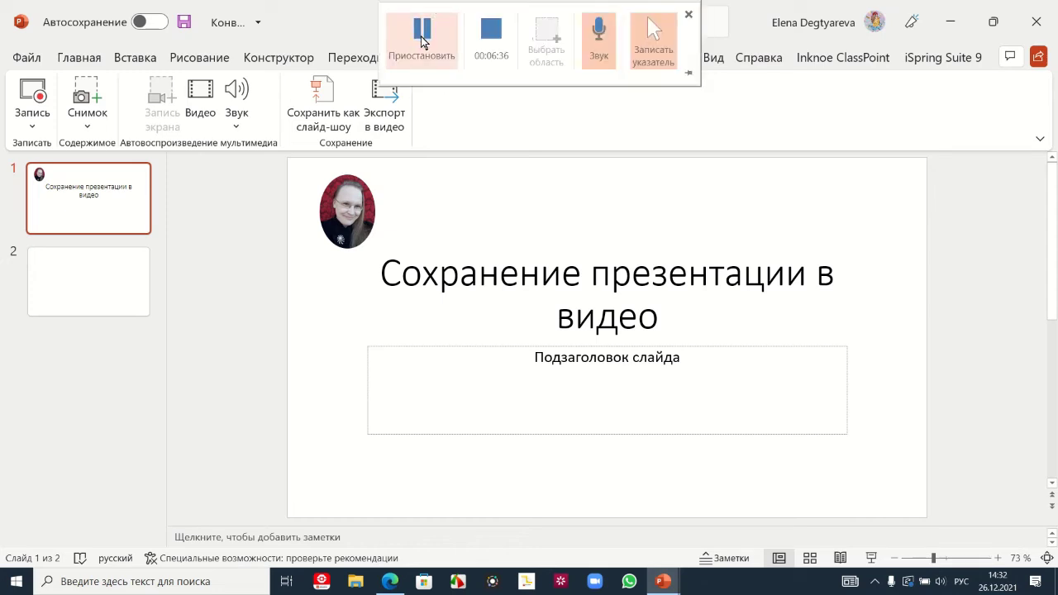
pyautogui.click(491, 29)
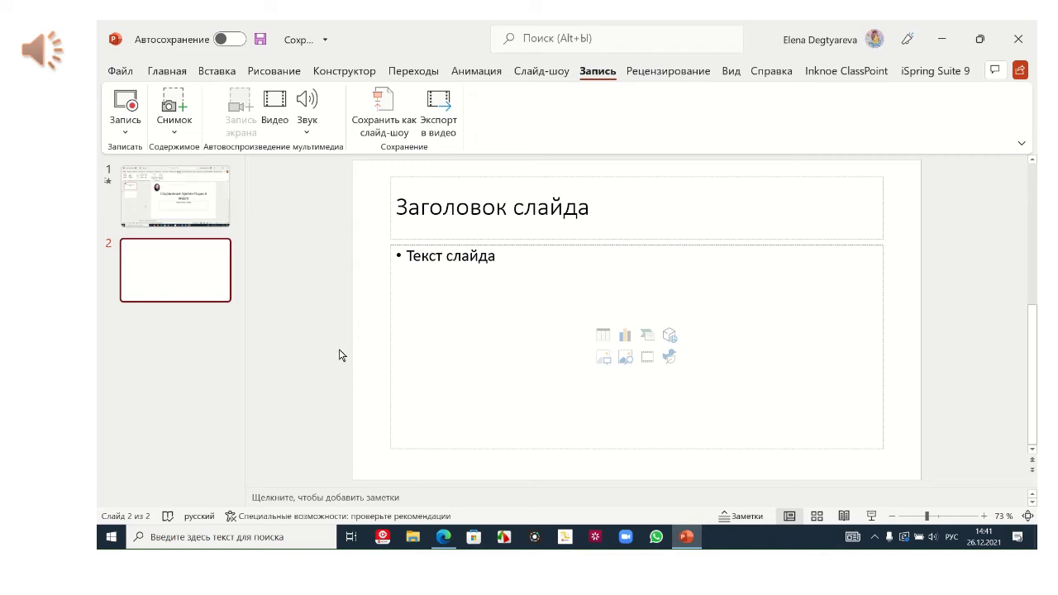
# Export the presentation as a Full HD (1080p) video using recorded narration and timings, saved to the desktop as "Сохранение презентации в видео.mp4"
pyautogui.click(450, 126)
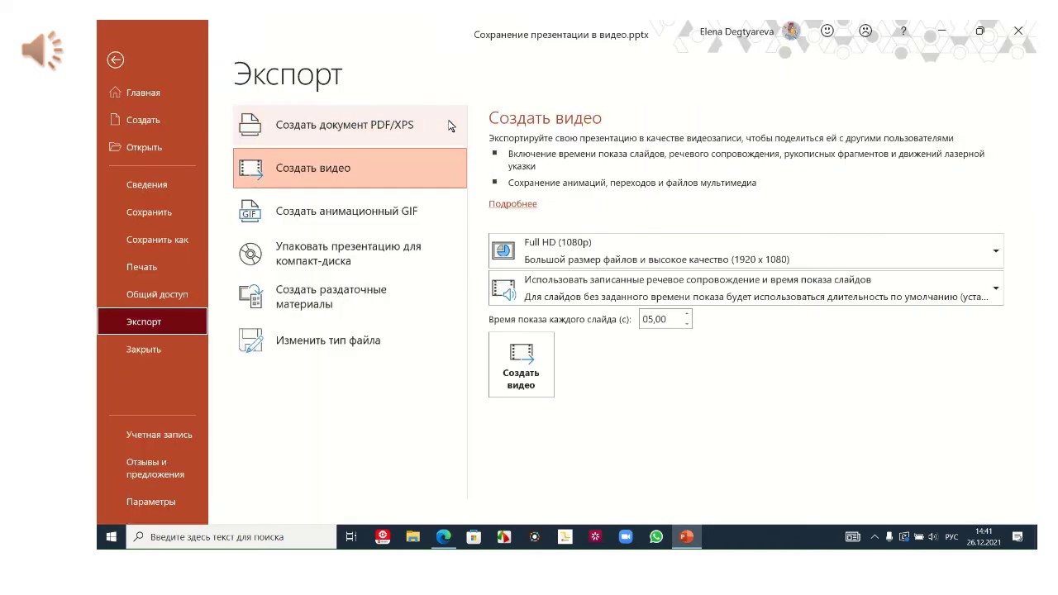
pyautogui.click(1000, 255)
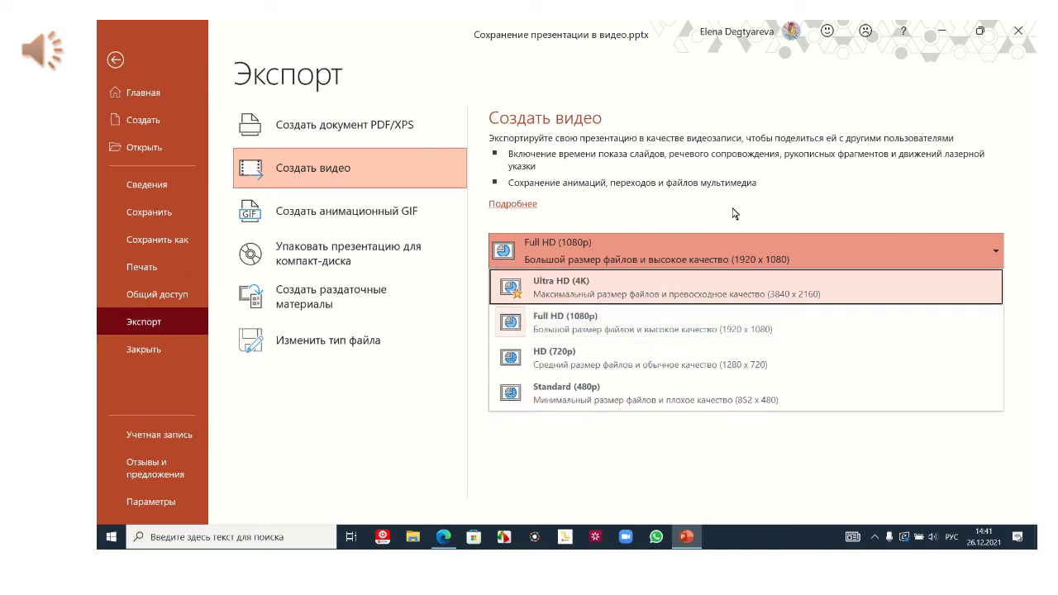
pyautogui.click(814, 203)
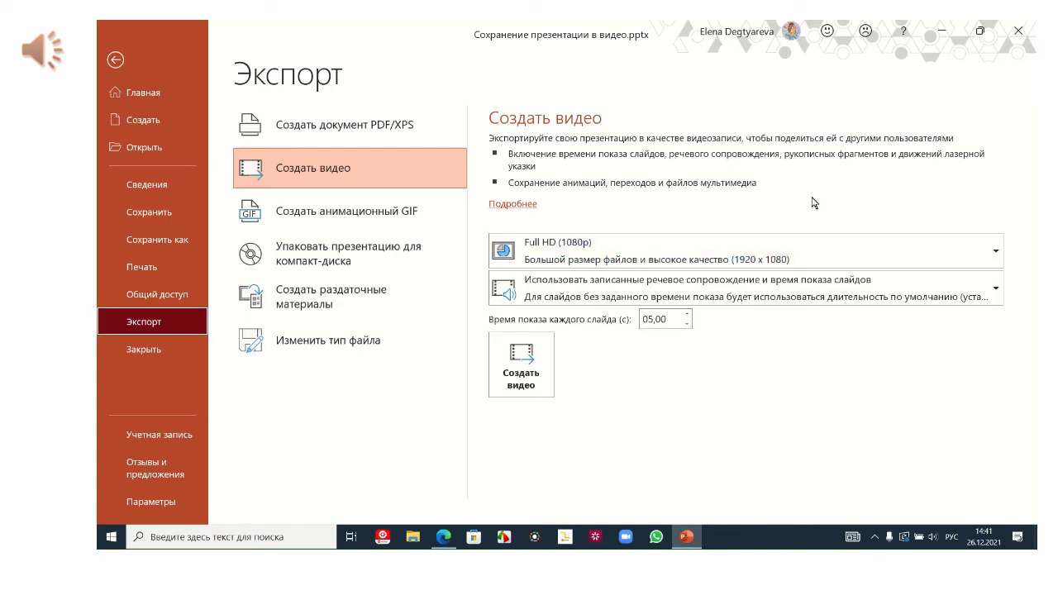
pyautogui.click(997, 294)
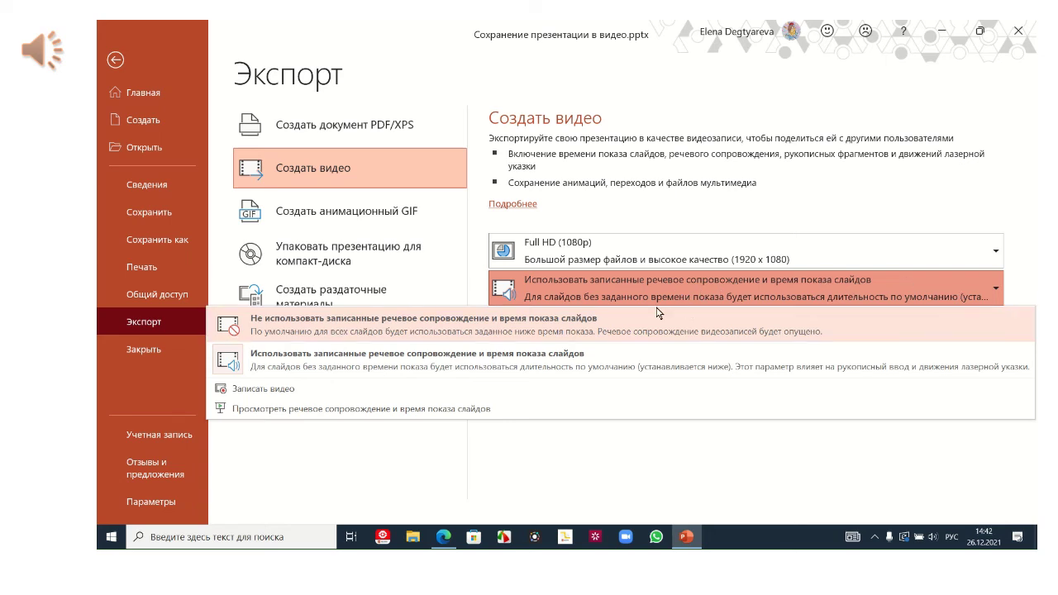
pyautogui.click(894, 192)
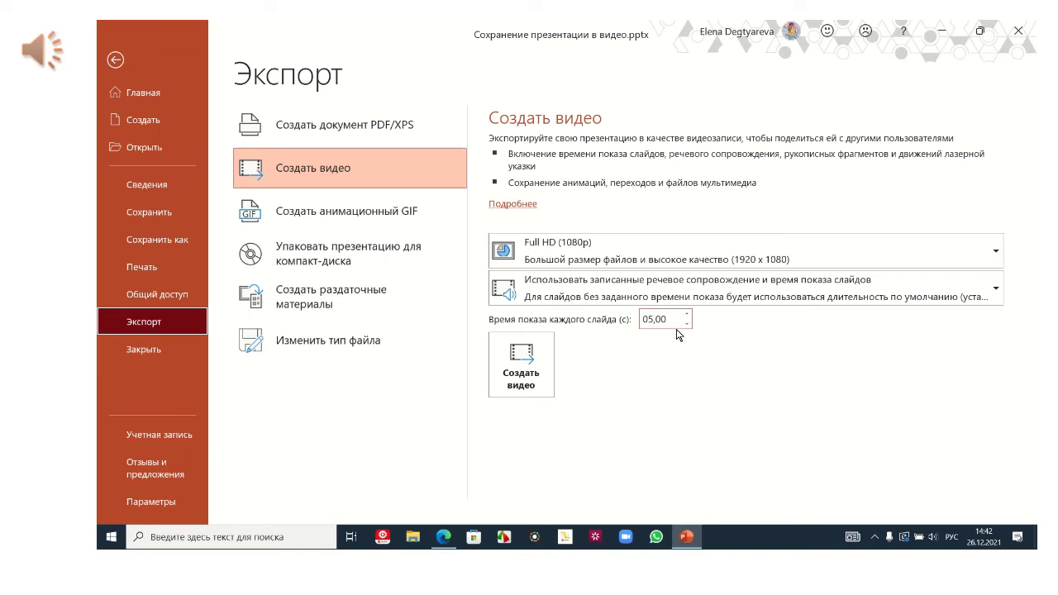
pyautogui.click(536, 362)
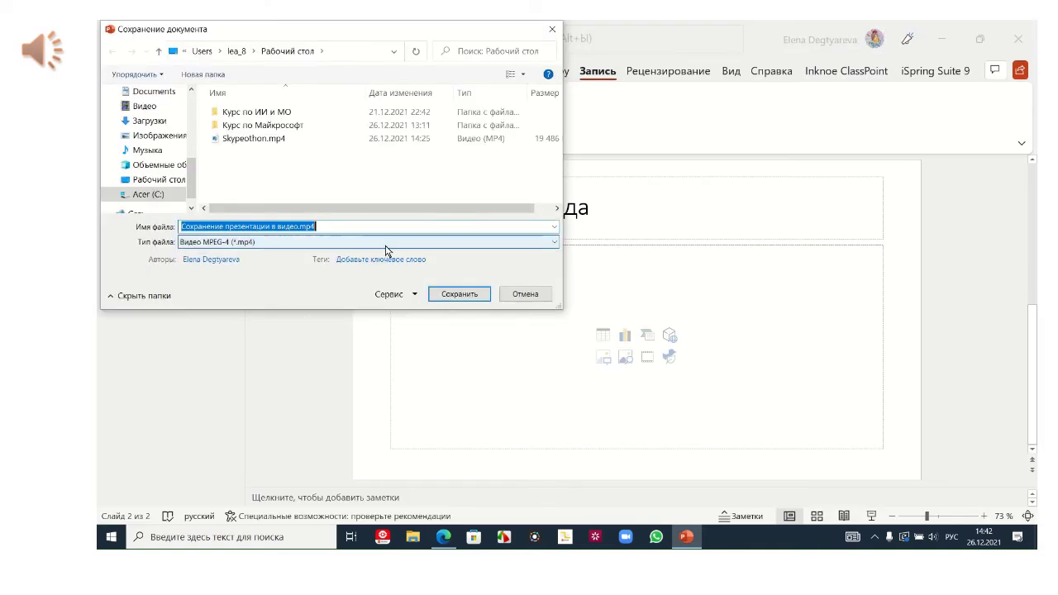
pyautogui.click(447, 296)
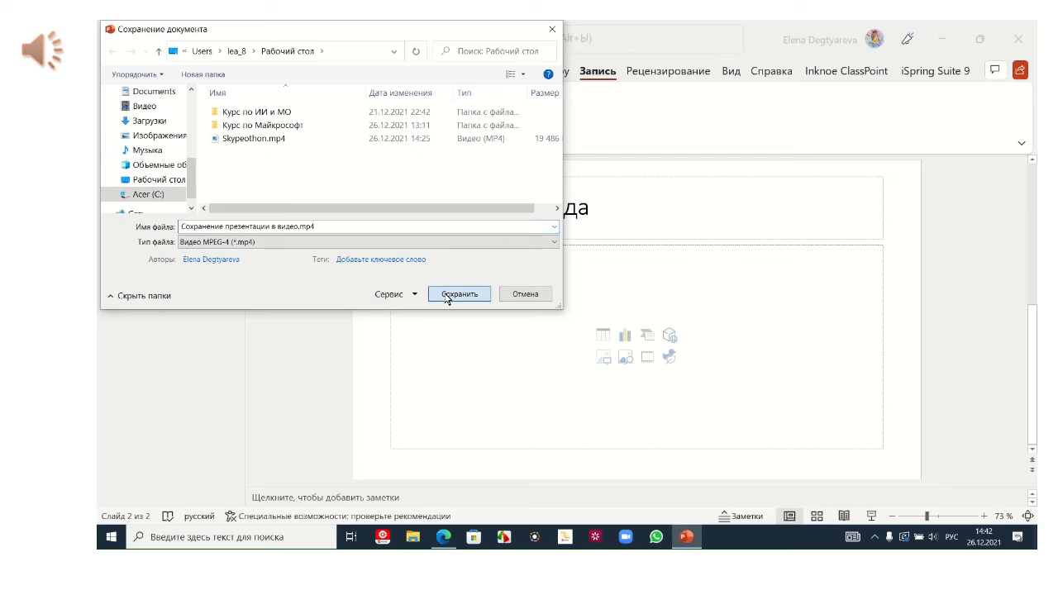